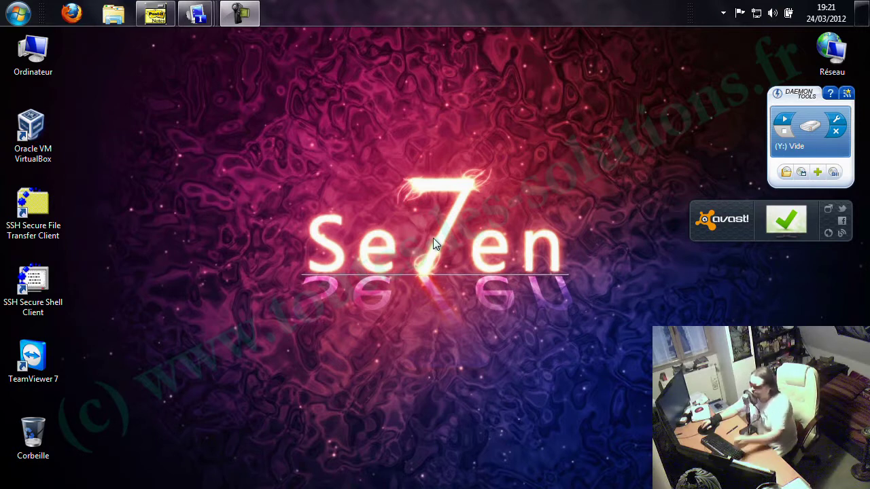
# - Open Firefox and enter the phpBB forum from the toutes-les-solutions.fr home page
pyautogui.click(433, 238)
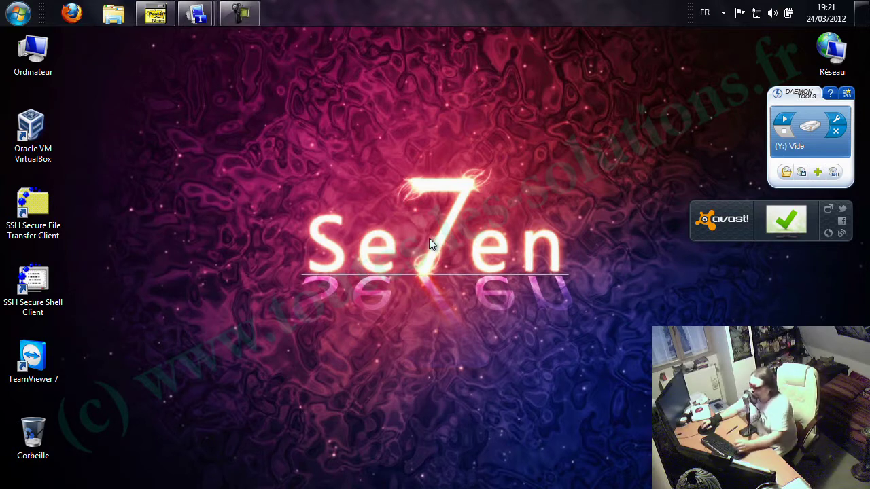
pyautogui.click(70, 15)
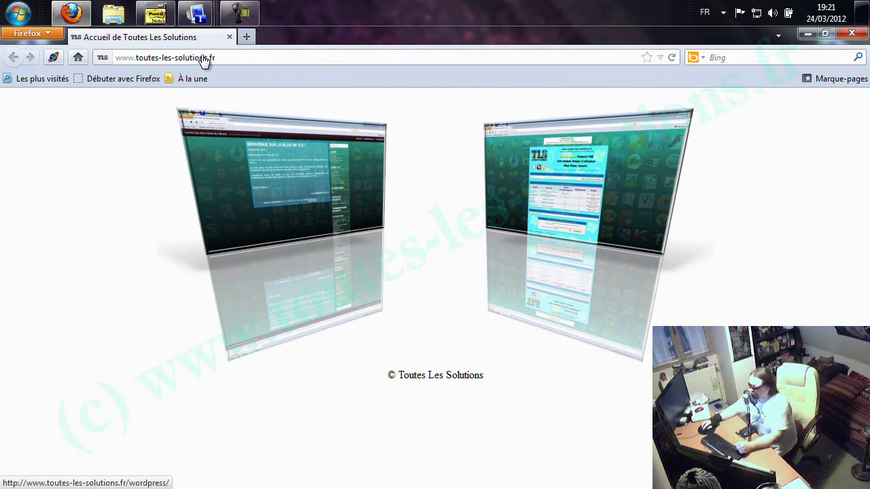
pyautogui.click(591, 177)
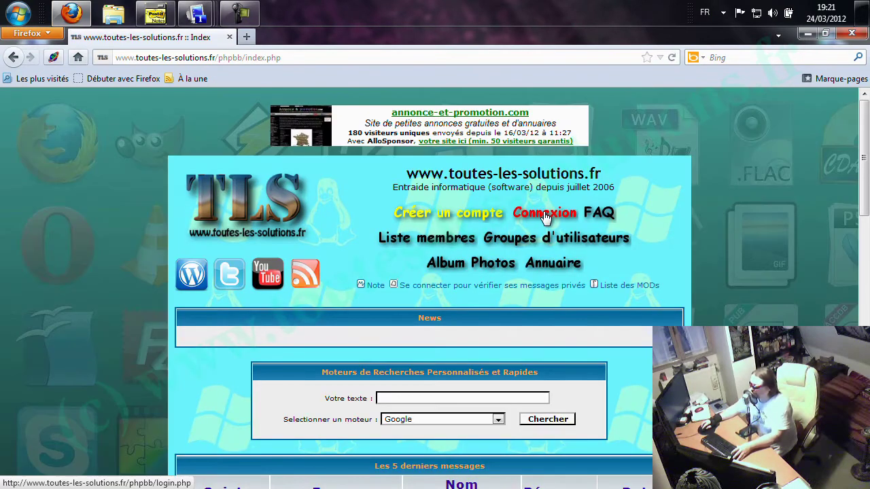
# - Log in to the forum with the account's username and password
pyautogui.click(544, 212)
pyautogui.click(445, 369)
pyautogui.write('FRANCKXIV')
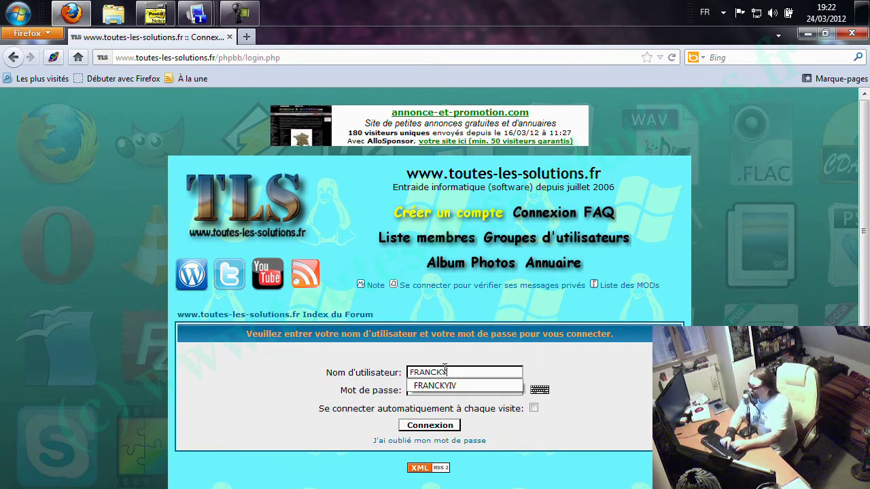
pyautogui.press('Tab')
pyautogui.write('********')
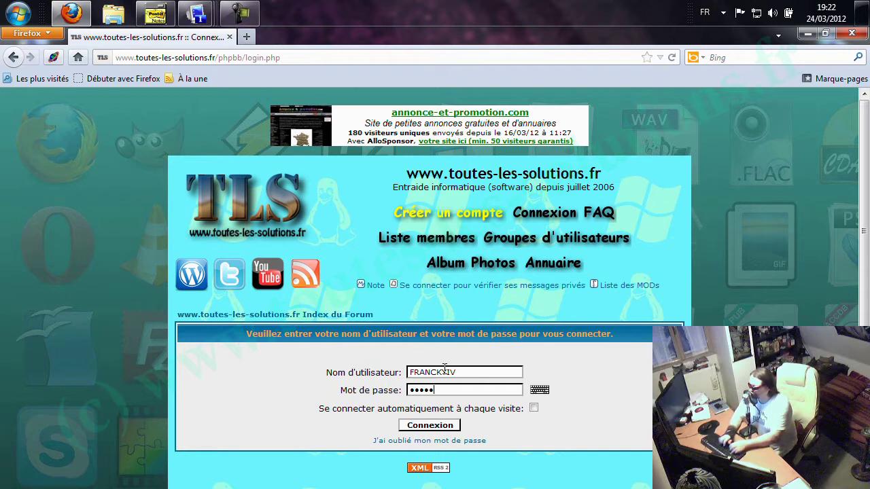
pyautogui.press('Return')
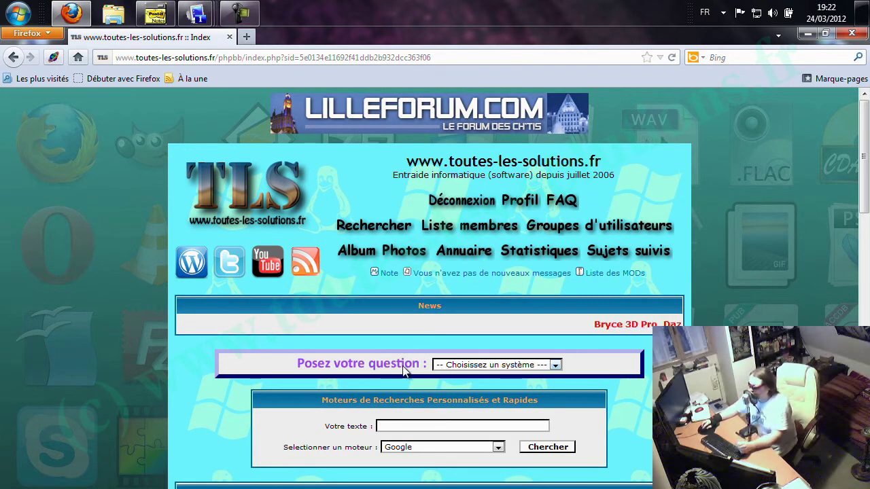
# - Start a new question for the Windows system in the category Système d'exploitation
pyautogui.click(516, 365)
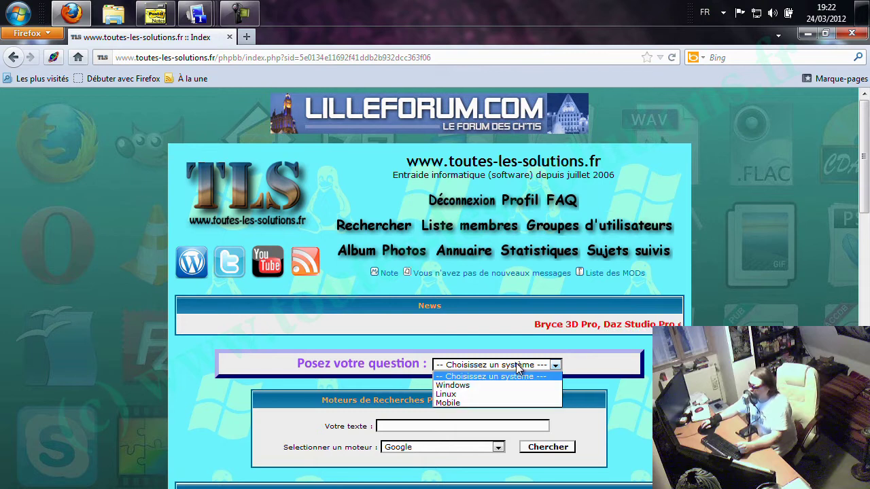
pyautogui.click(501, 386)
pyautogui.click(619, 365)
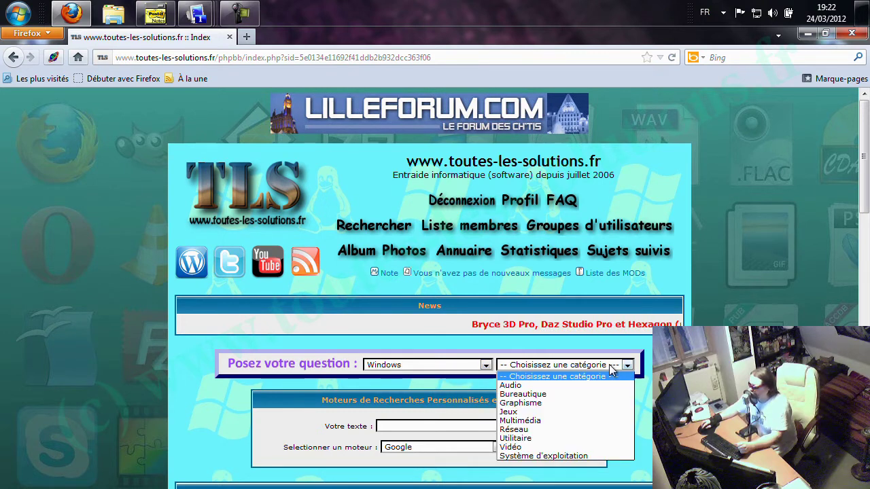
pyautogui.click(577, 456)
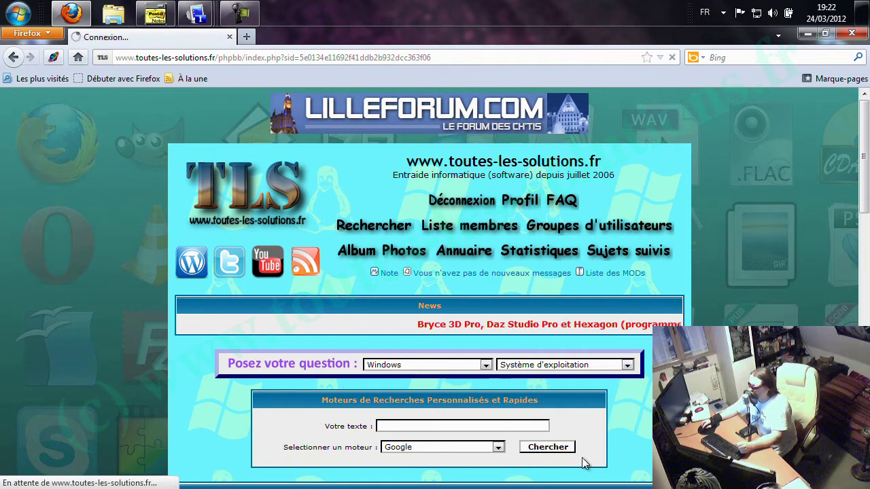
# - Write "Je vais écrire une petite phrase ..." in the body of the new topic's message
pyautogui.moveTo(863, 153); pyautogui.dragTo(863, 220)
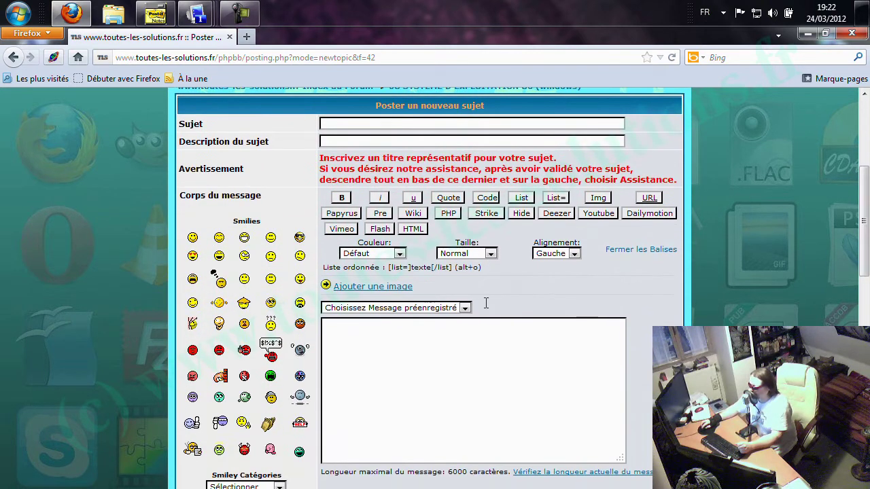
pyautogui.click(435, 353)
pyautogui.write('Je')
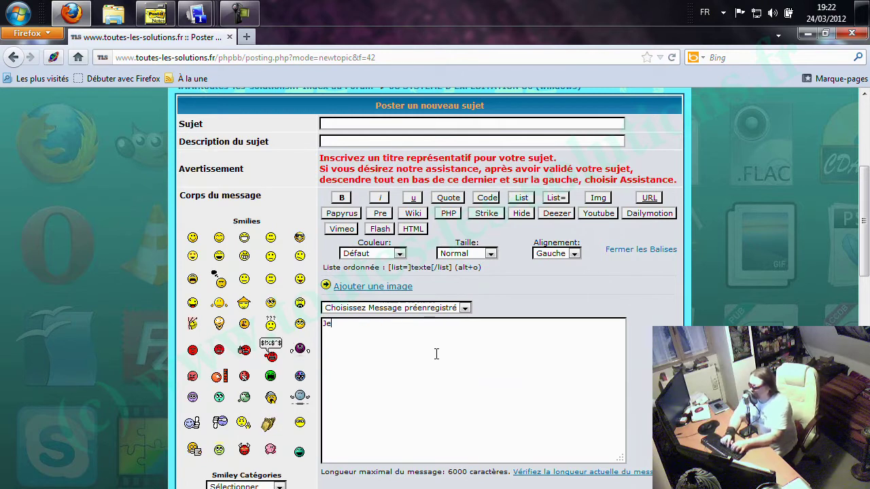
pyautogui.write(' vais écrire u')
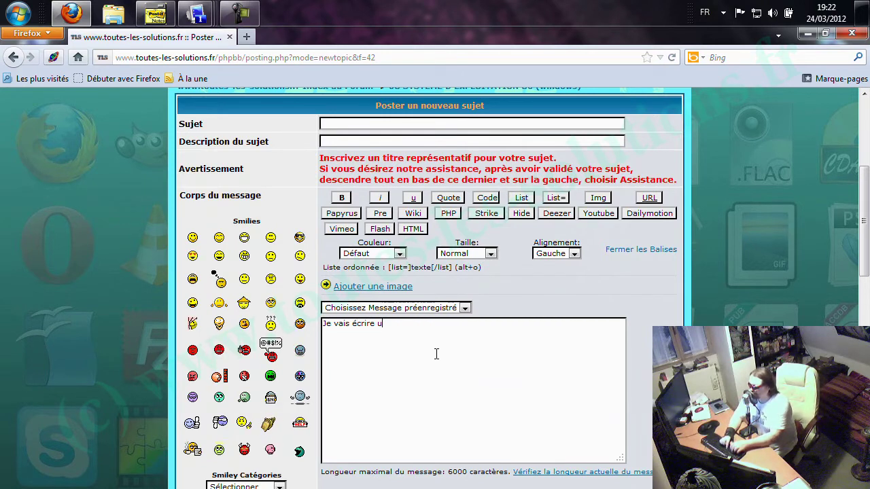
pyautogui.write('ne petite phrase ...')
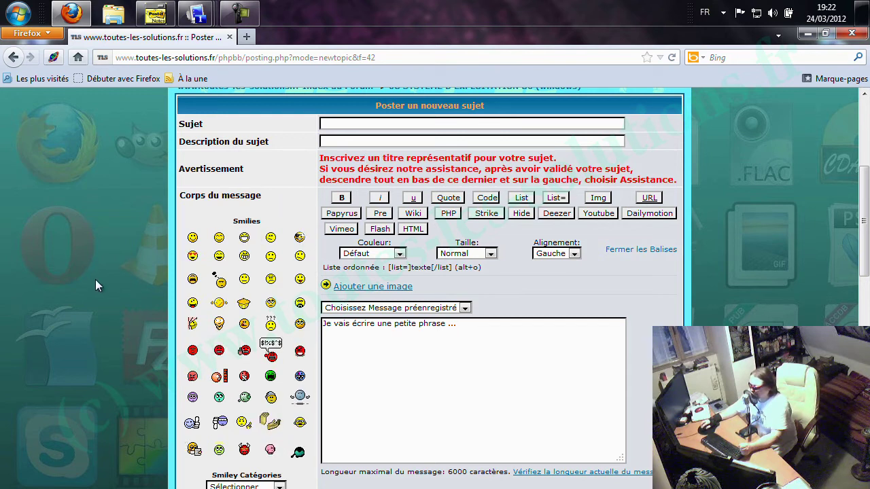
# - Insert the winking smiley ;-) after the sentence and preview the message
pyautogui.scroll(-2, 95, 280)
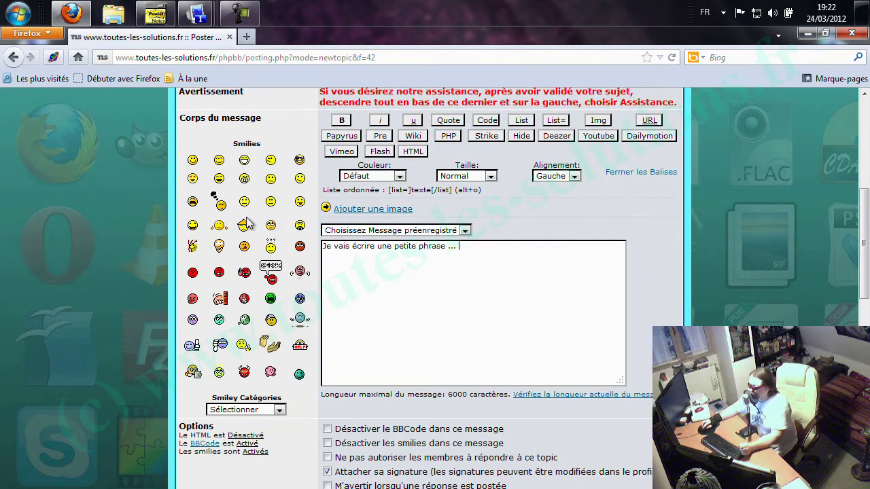
pyautogui.click(272, 163)
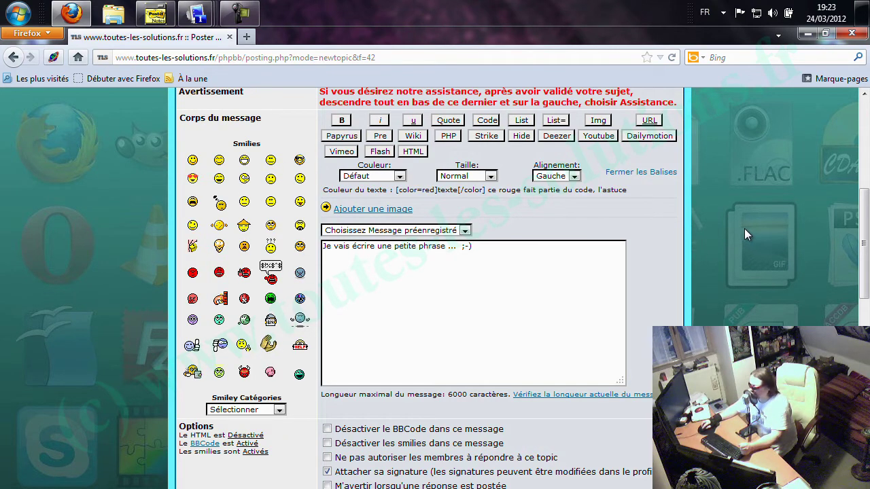
pyautogui.scroll(-6, 745, 228)
pyautogui.scroll(-7, 679, 231)
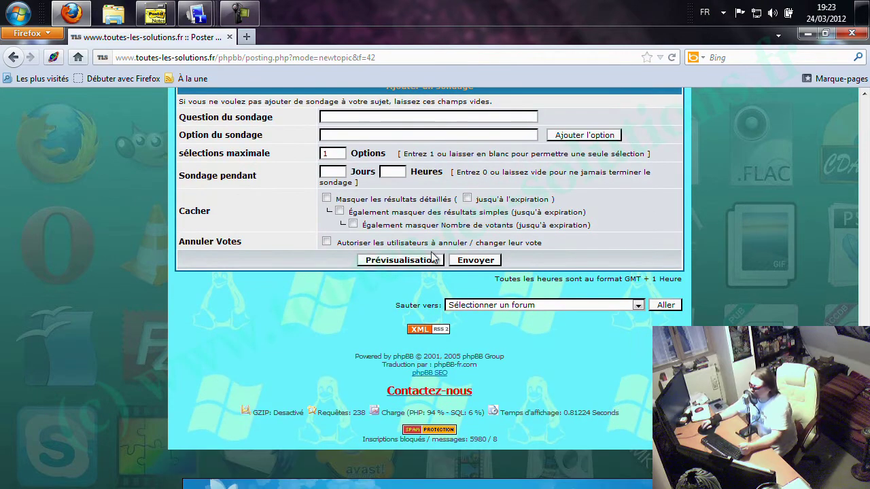
pyautogui.click(404, 262)
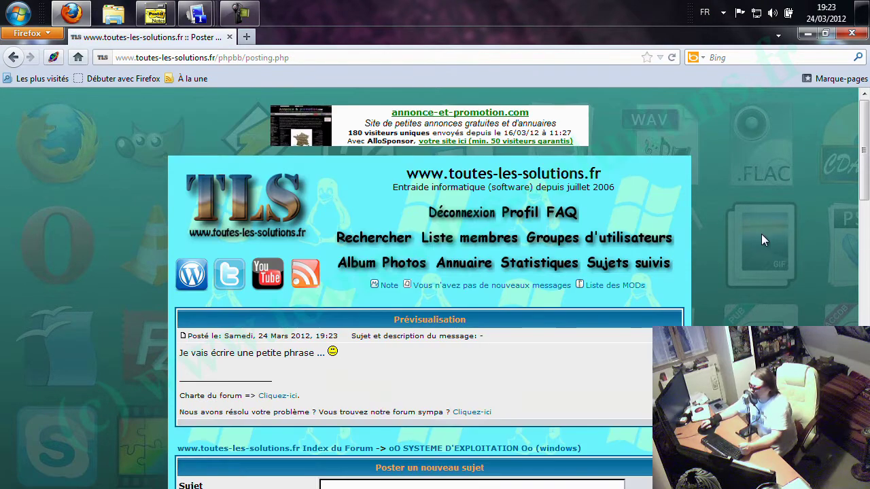
# - Add the sad smiley :-( and the :jetemerde: smiley two lines below the sentence, followed by a blank line
pyautogui.scroll(-4, 754, 234)
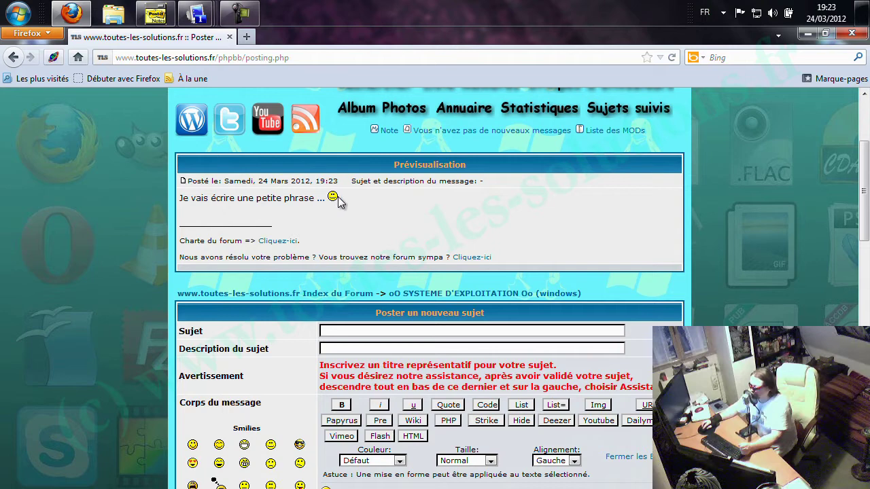
pyautogui.scroll(-6, 765, 252)
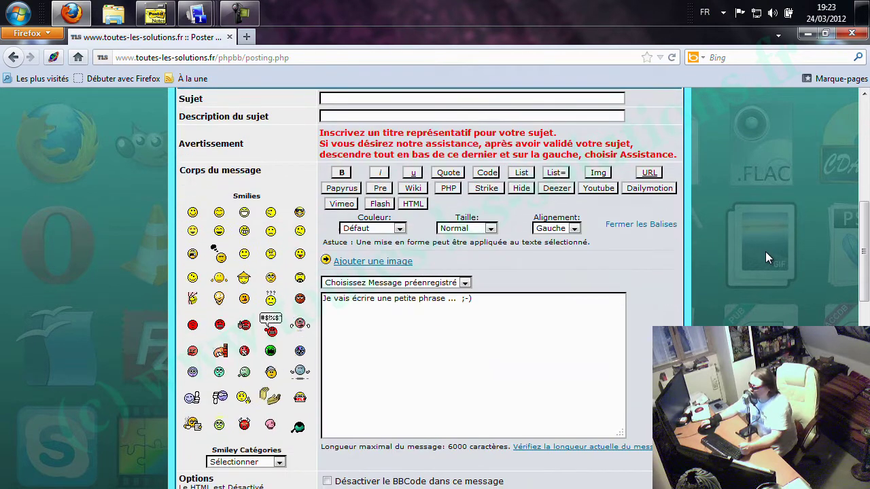
pyautogui.scroll(-2, 729, 260)
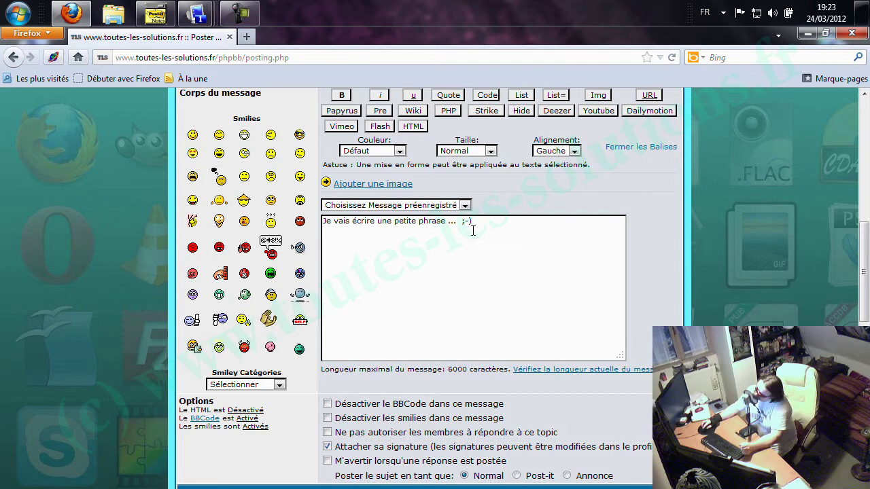
pyautogui.click(486, 222)
pyautogui.press('Return')
pyautogui.press('Return')
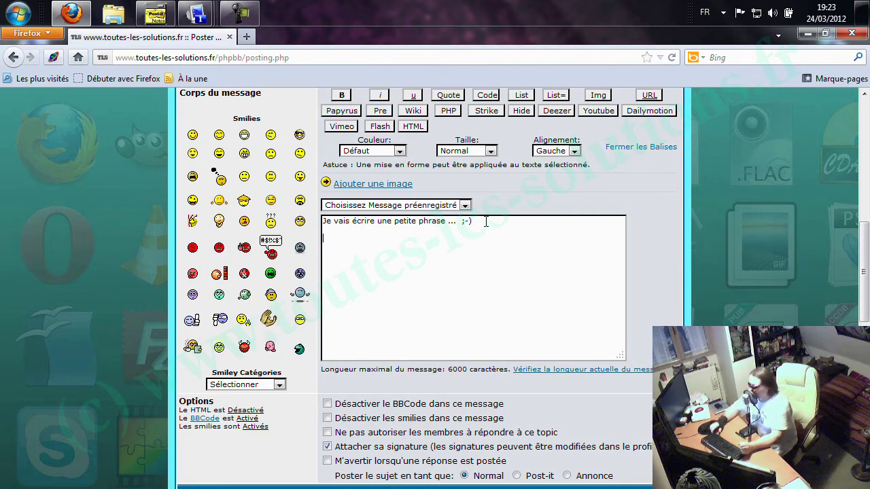
pyautogui.click(271, 156)
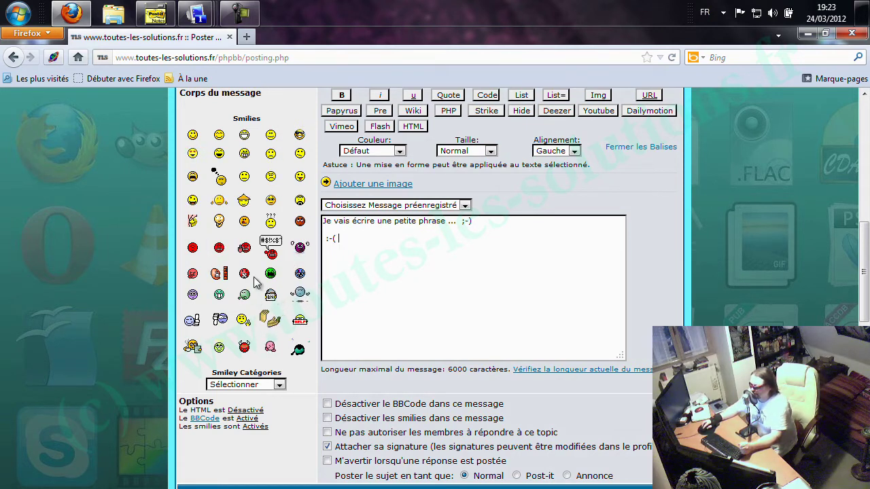
pyautogui.click(193, 274)
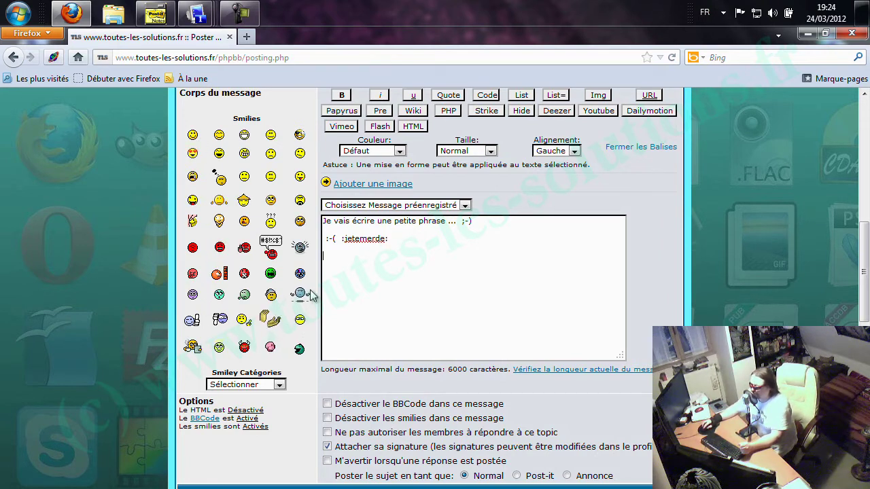
pyautogui.press('Return')
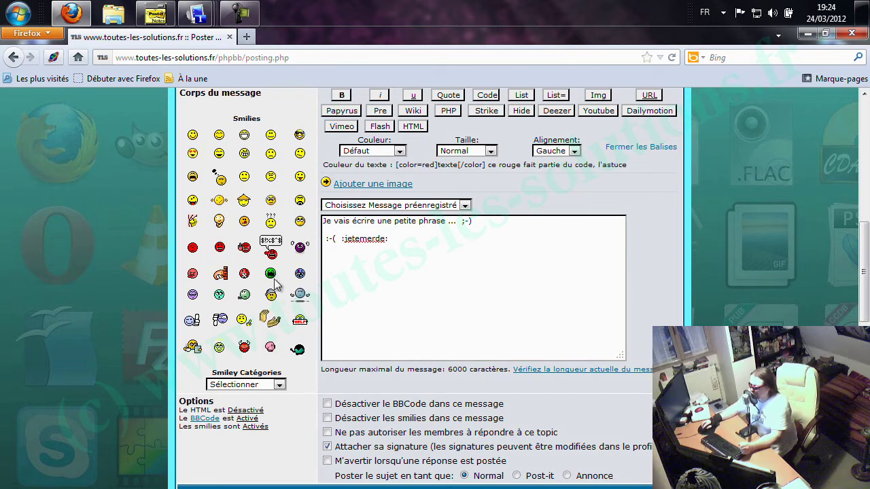
# - Open the Serie_Normal smiley category in its own window and look through its smilies down to the category list
pyautogui.scroll(-2, 83, 246)
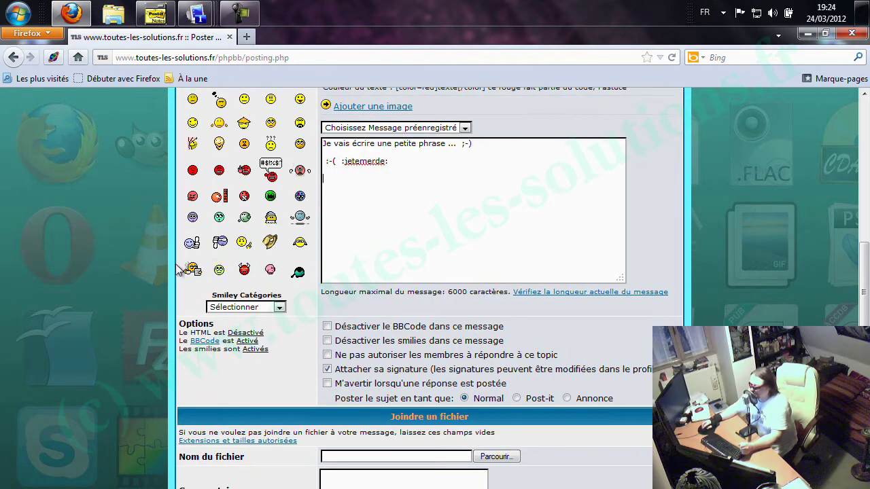
pyautogui.click(279, 308)
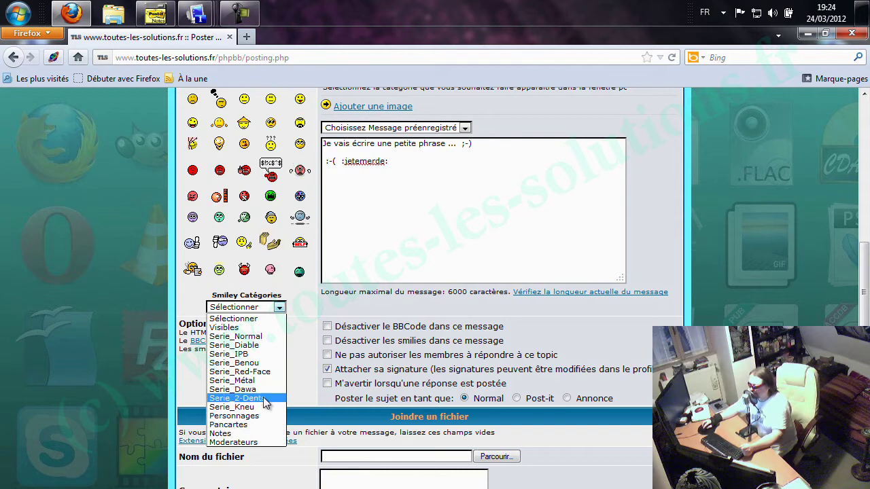
pyautogui.click(258, 339)
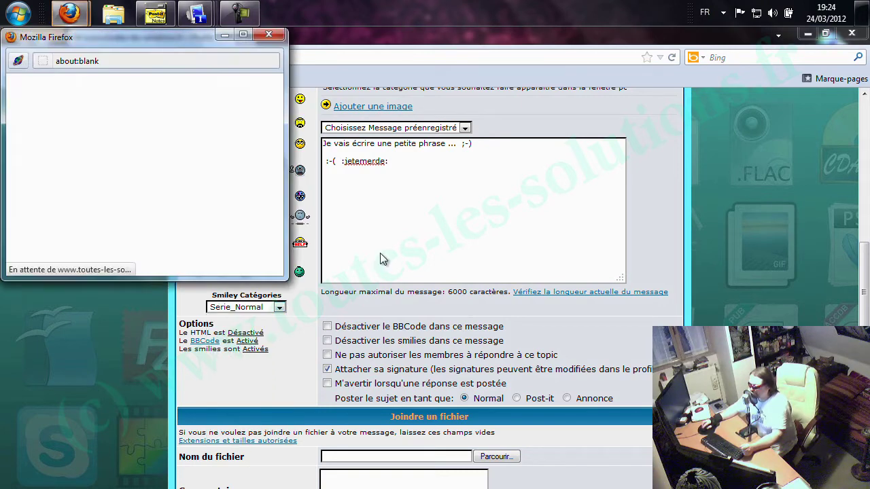
pyautogui.moveTo(229, 35); pyautogui.dragTo(434, 57)
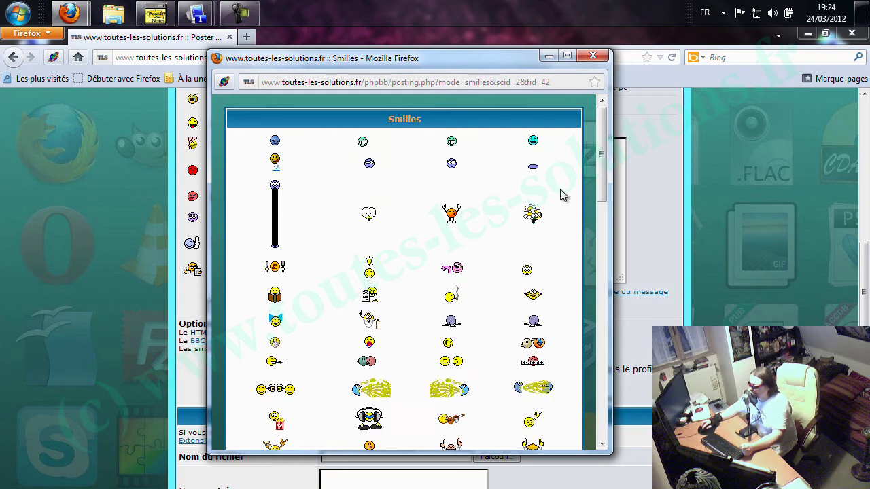
pyautogui.moveTo(604, 144); pyautogui.dragTo(584, 378)
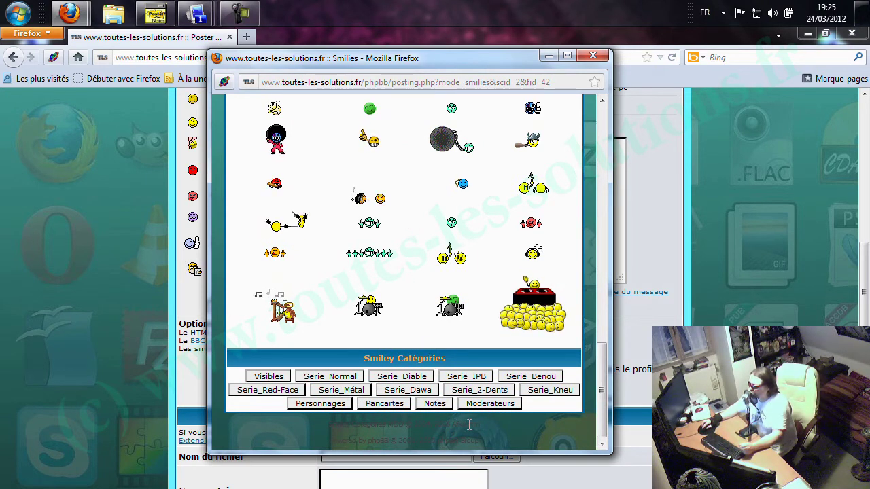
# - Look through the smilies of the Personnages category
pyautogui.click(319, 404)
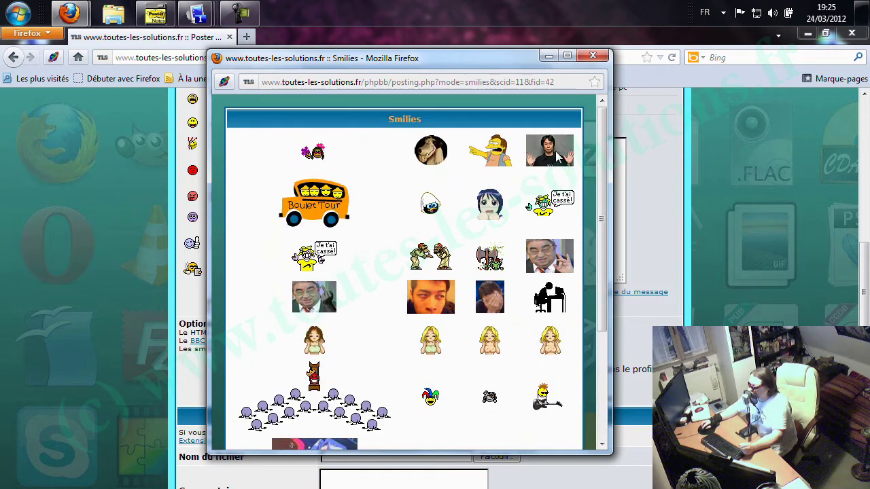
pyautogui.scroll(-3, 608, 263)
pyautogui.scroll(-3, 608, 264)
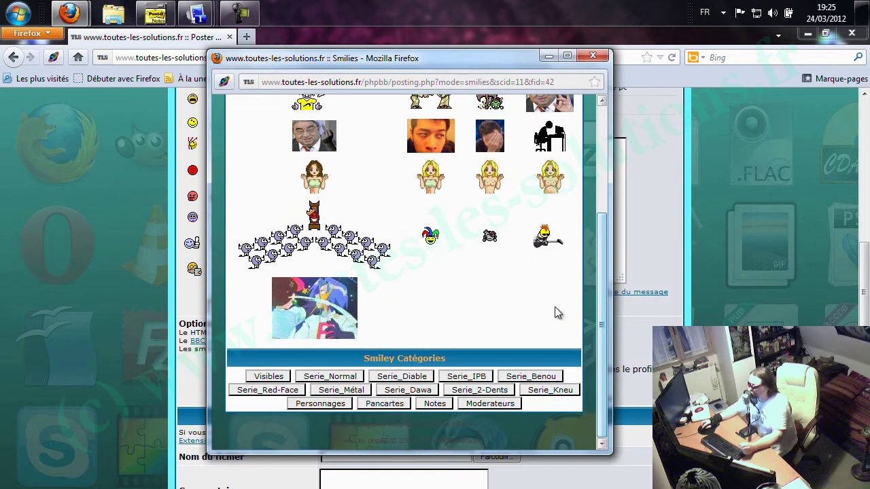
# - Insert the :nondiable: smiley from the Serie_Diable category, close the smilies window and preview the message
pyautogui.click(400, 380)
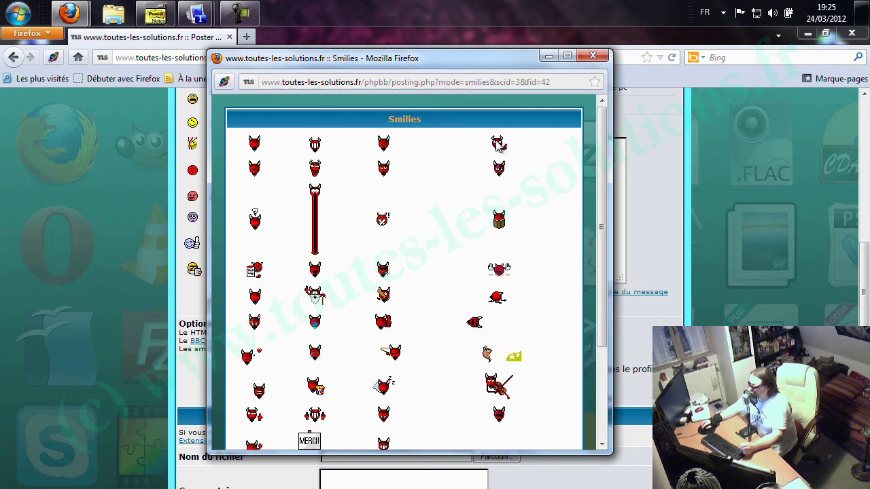
pyautogui.click(593, 55)
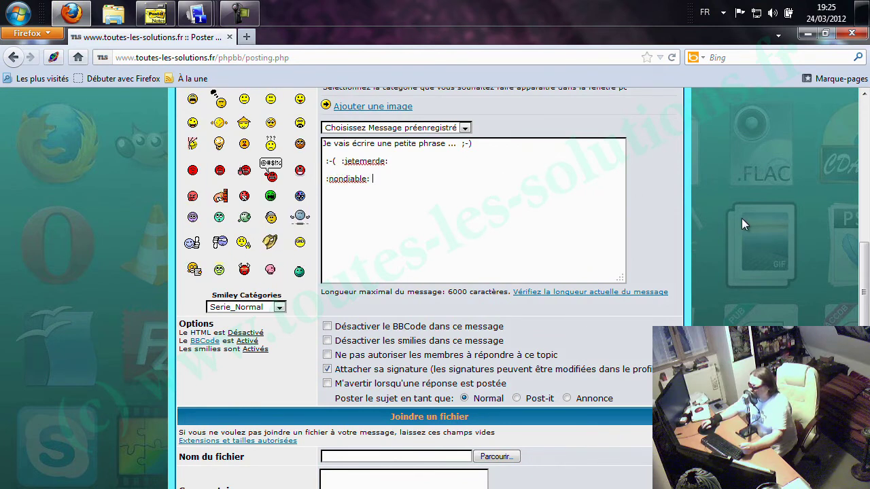
pyautogui.scroll(-8, 750, 223)
pyautogui.scroll(-2, 508, 254)
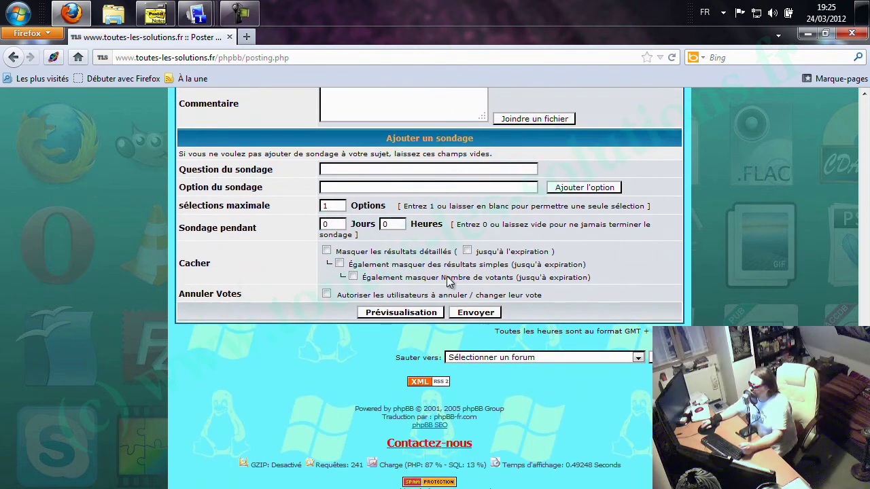
pyautogui.click(401, 315)
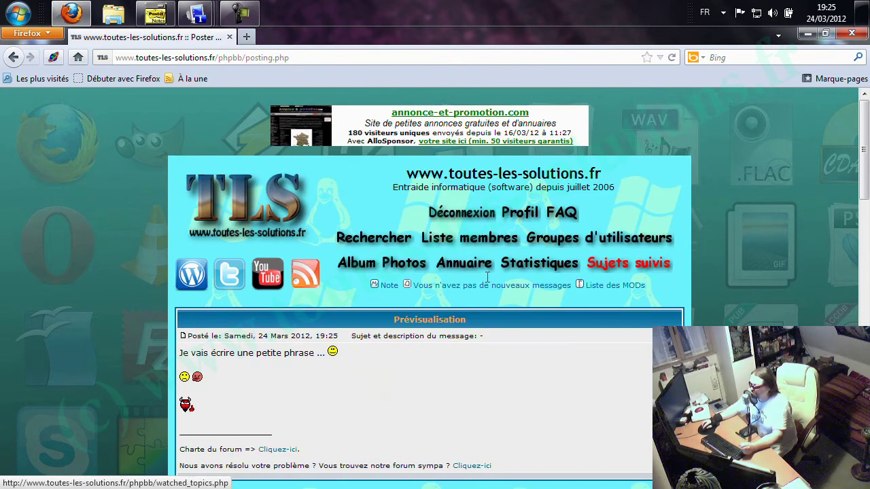